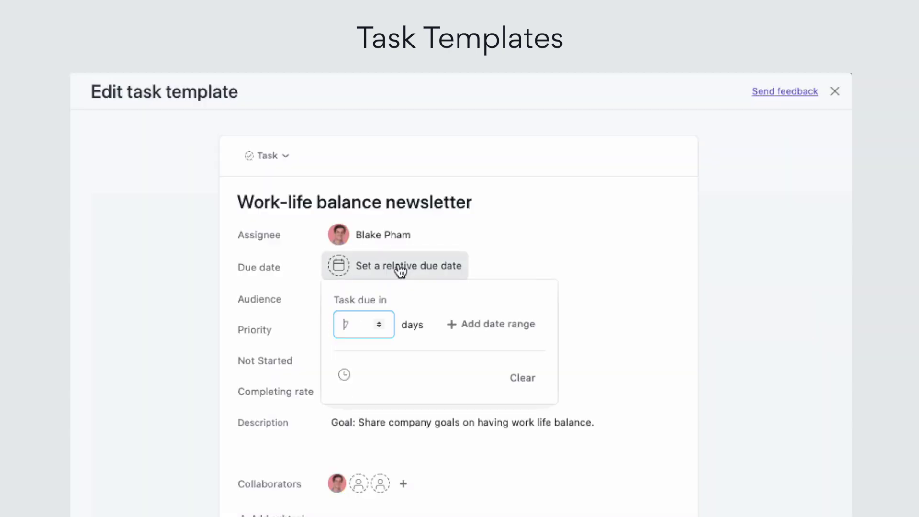
Step: Set the Work-life balance newsletter template's relative due date to 2 days after creation
click(359, 322)
text(2)
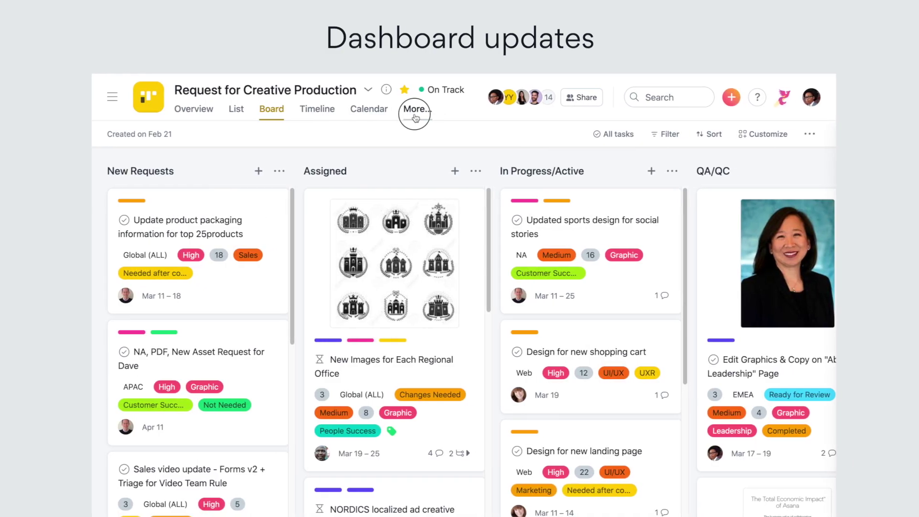
click(412, 114)
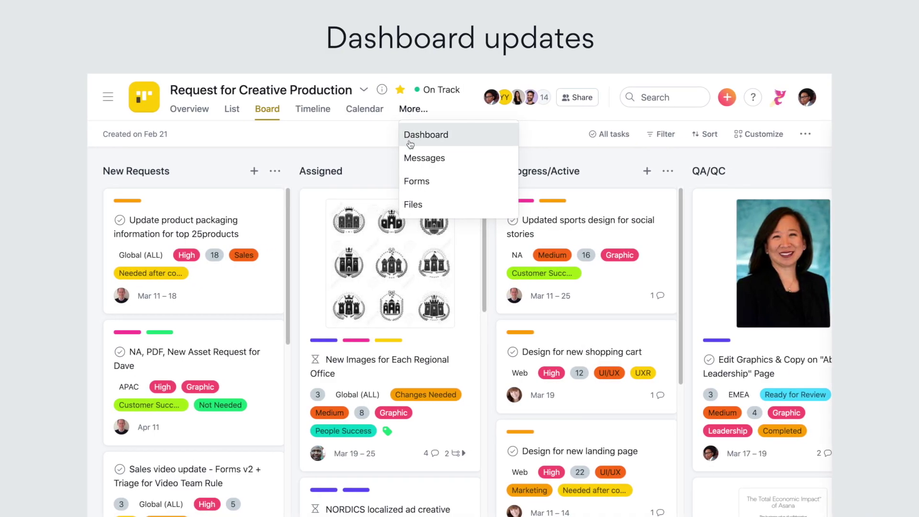
Step: Open the project Dashboard and add a filter to the Regional Request Breakdown chart
click(410, 140)
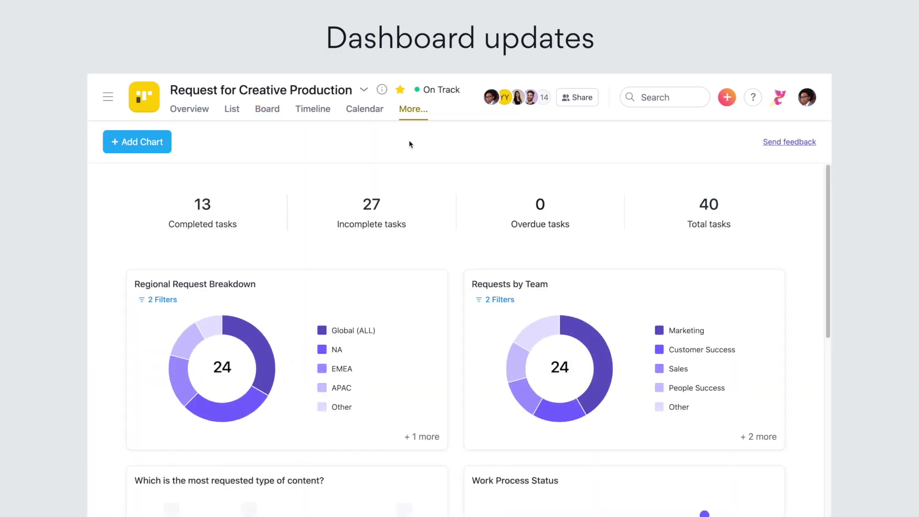
mouse_move(287, 359)
click(162, 309)
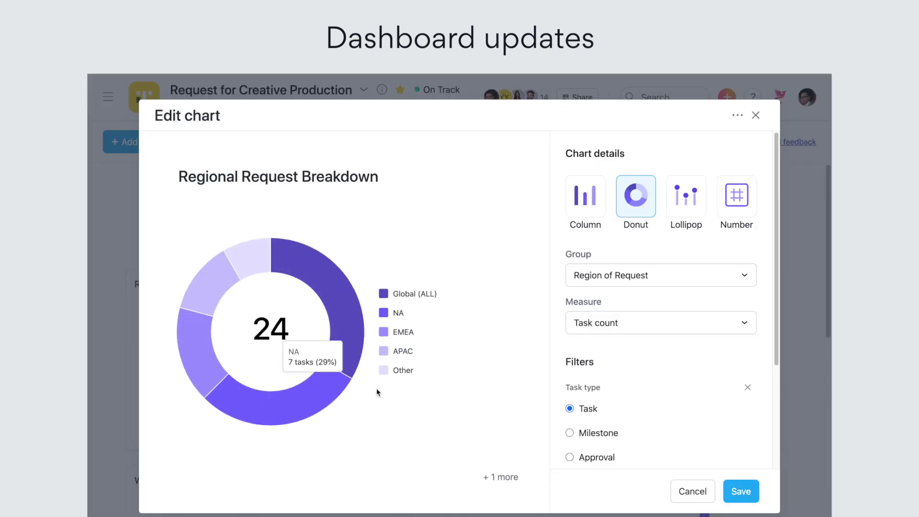
drag(777, 317, 773, 435)
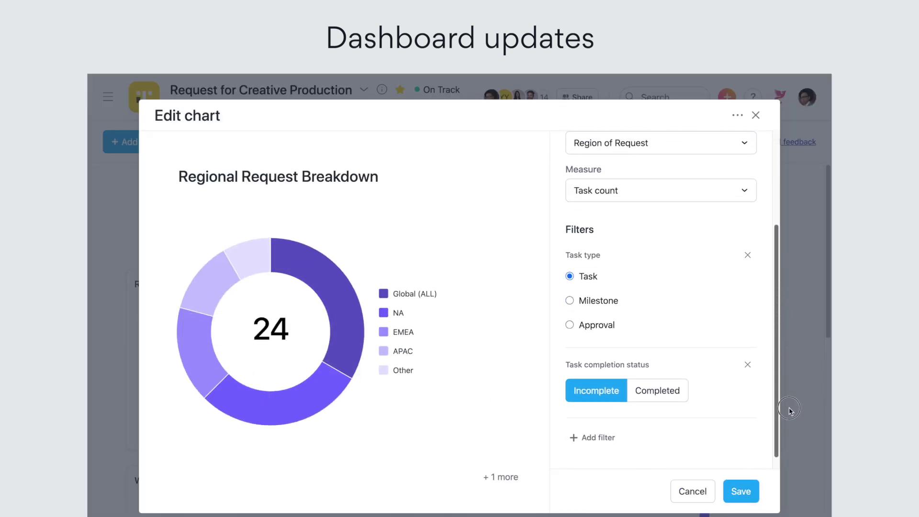
click(592, 429)
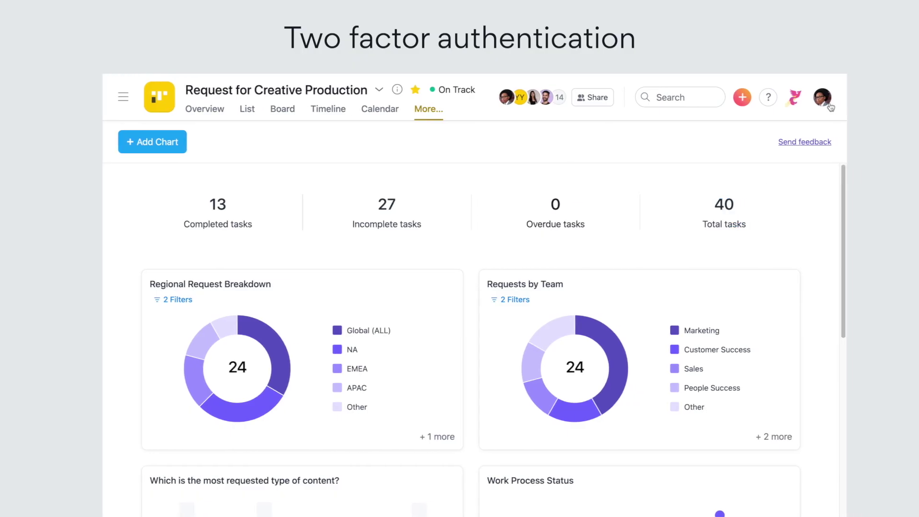
Step: Open My Profile Settings on the Account tab, where two-factor authentication is off
click(822, 108)
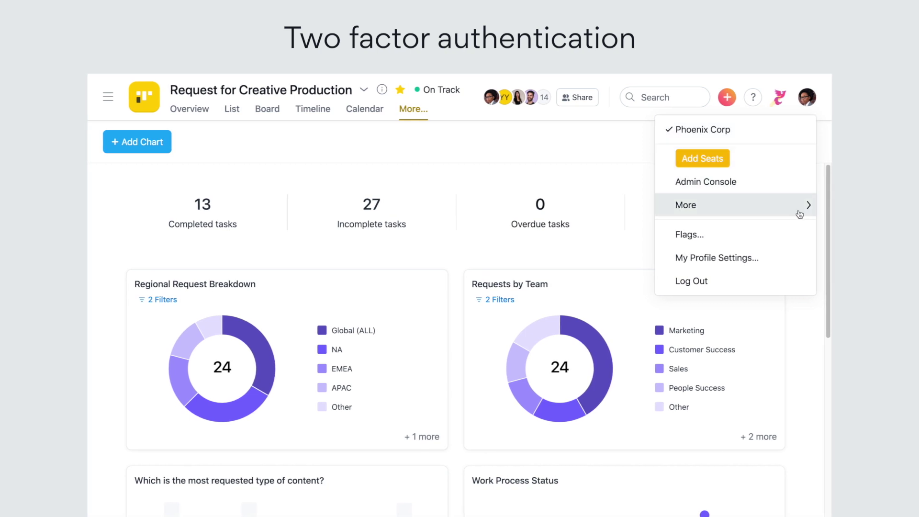
click(793, 261)
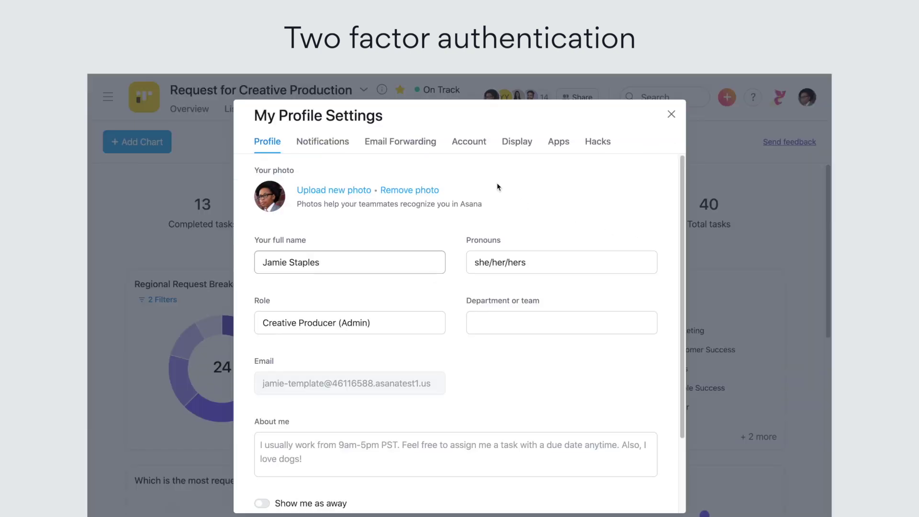
click(465, 147)
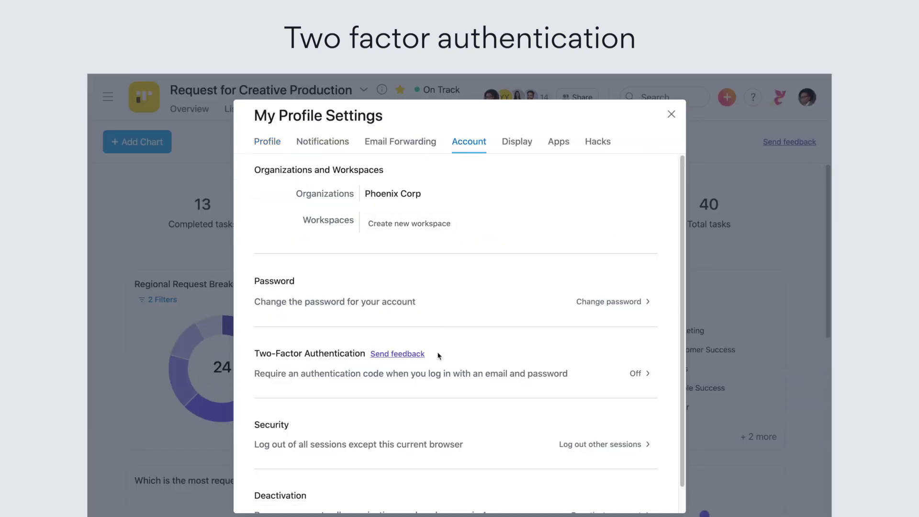